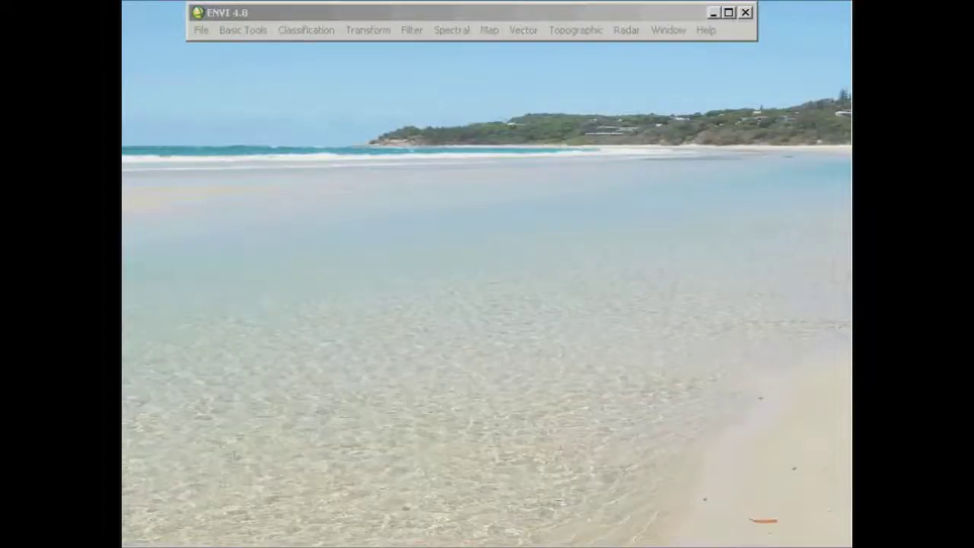
Launch the Spectral Library Viewer from the Spectral > Spectral Libraries menu
click(548, 17)
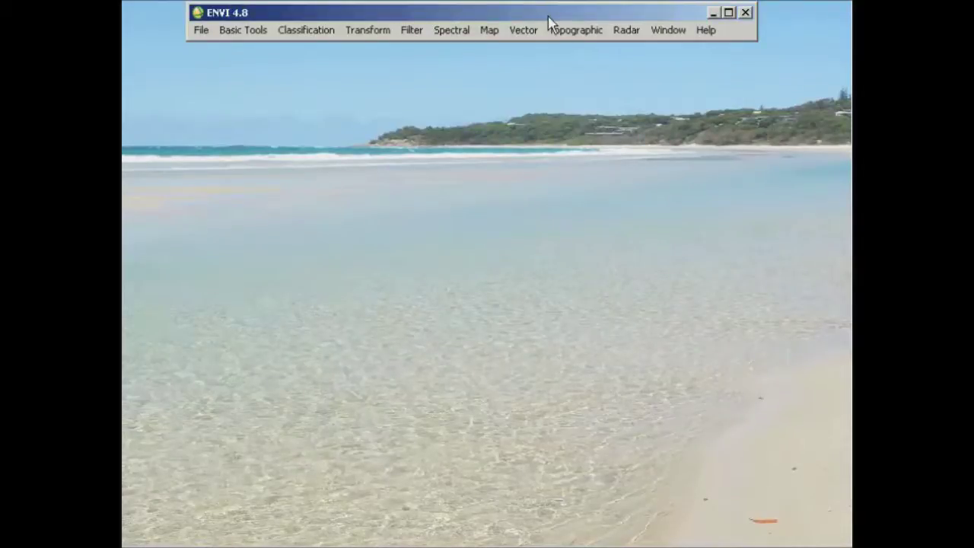
click(454, 32)
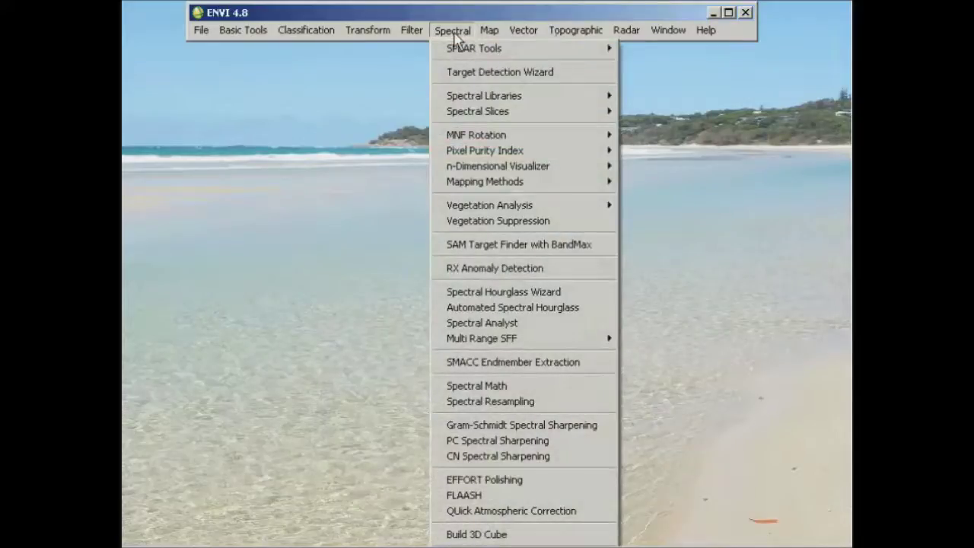
mouse_move(481, 96)
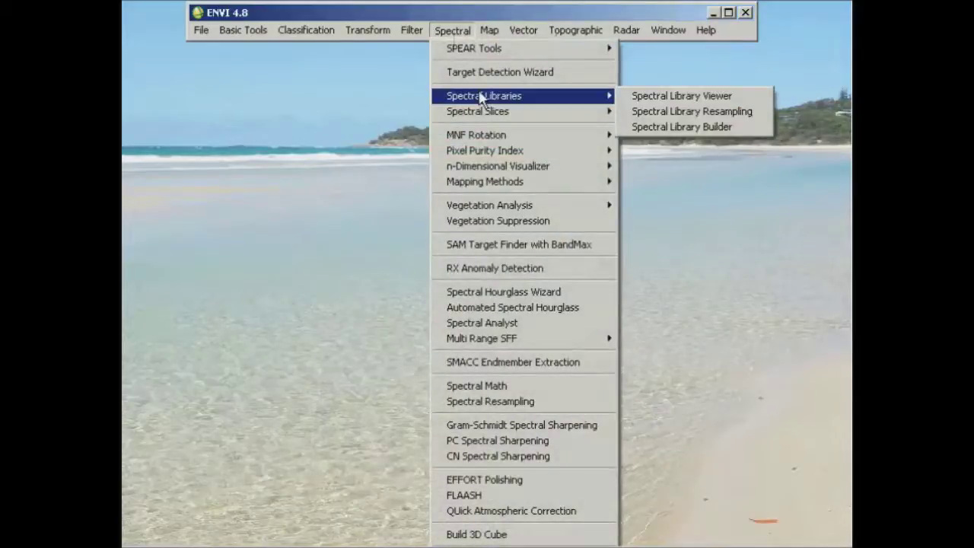
click(662, 96)
From the centred Spectral Library Input File dialog, open the browser for a spectral library file
drag(363, 43, 480, 74)
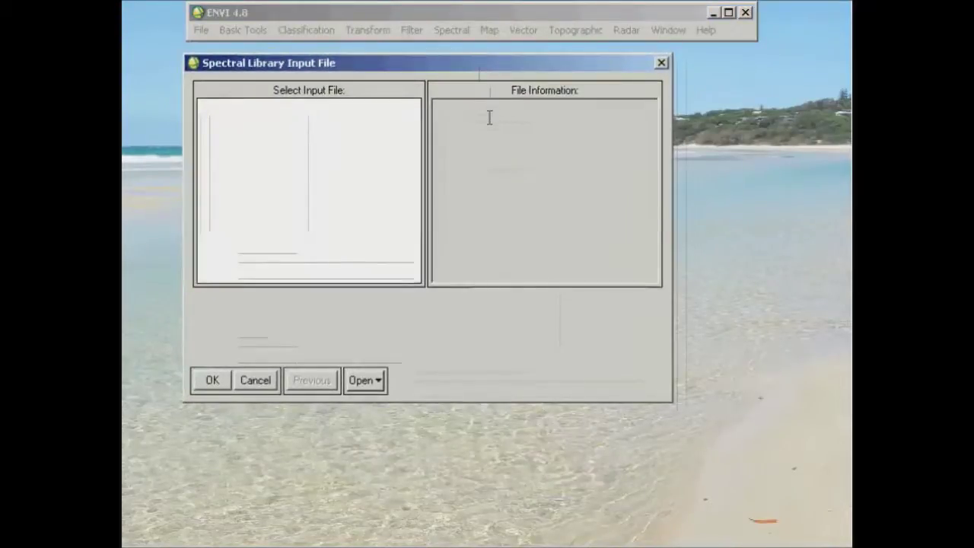
click(365, 380)
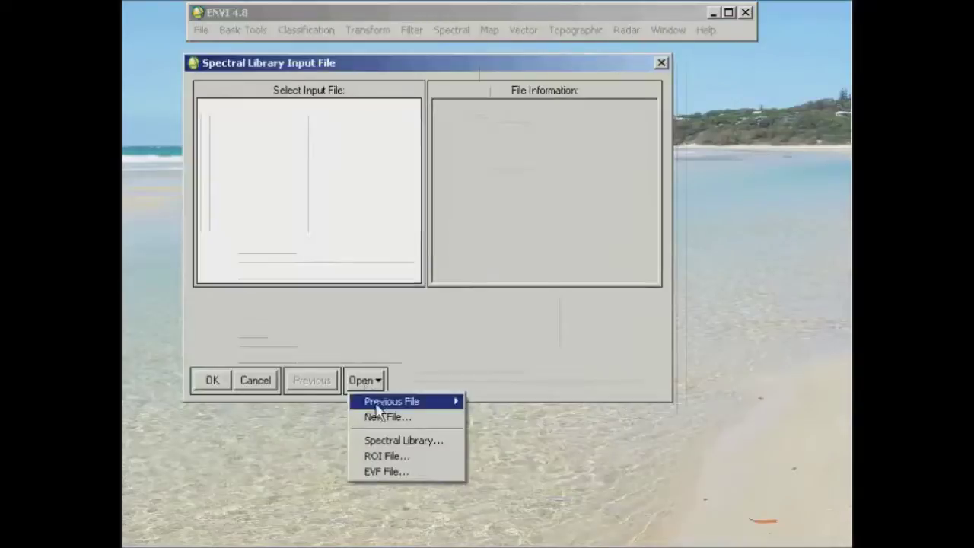
click(396, 440)
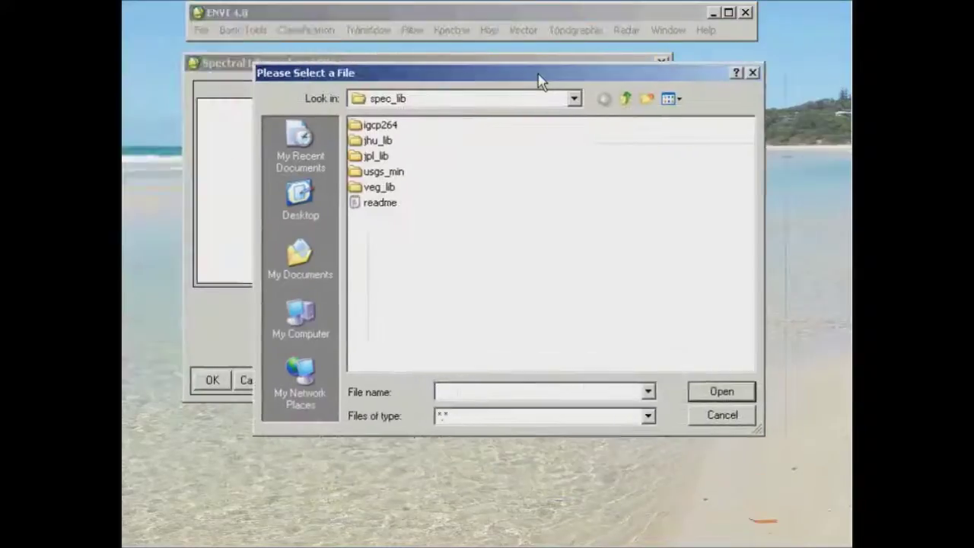
Browse to spec_lib > veg_lib and select the usgs_veg.sli library
drag(538, 81, 517, 80)
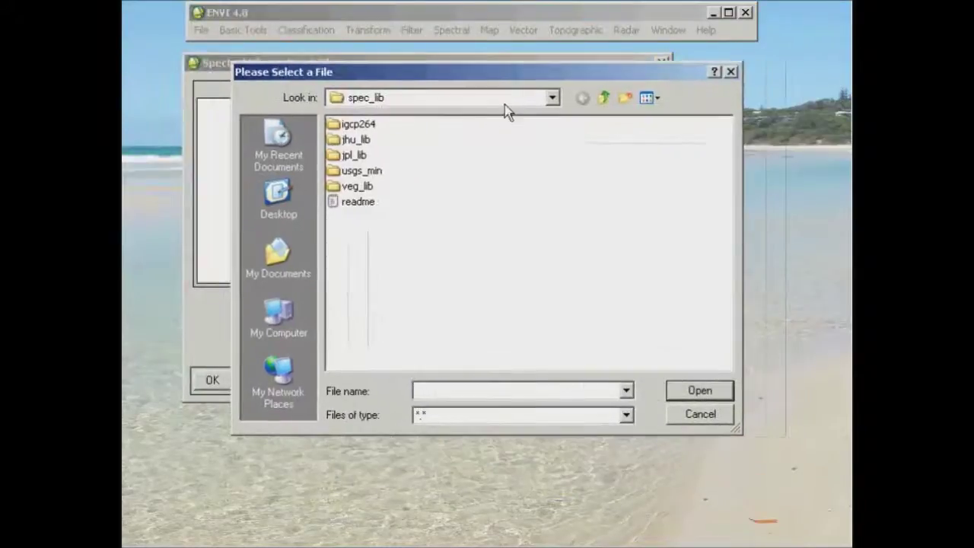
click(505, 105)
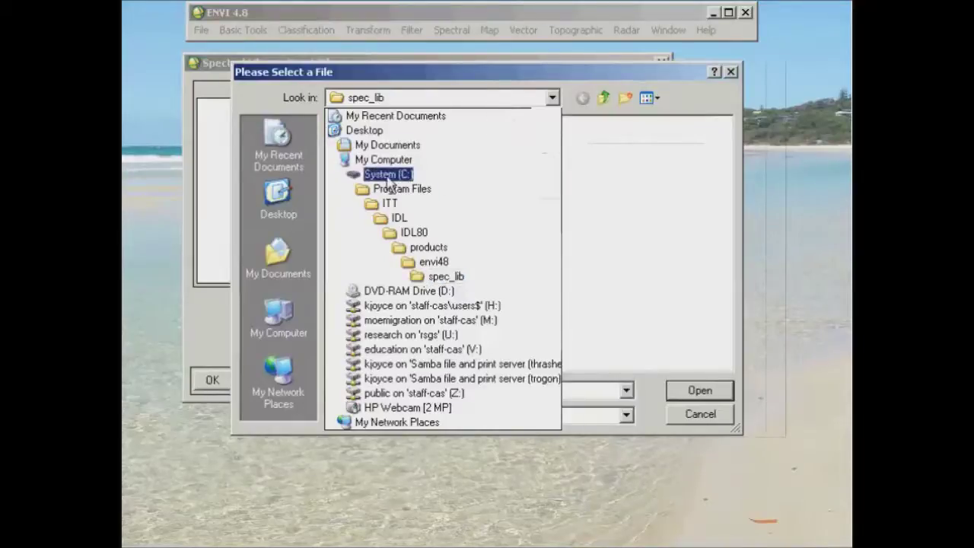
click(460, 278)
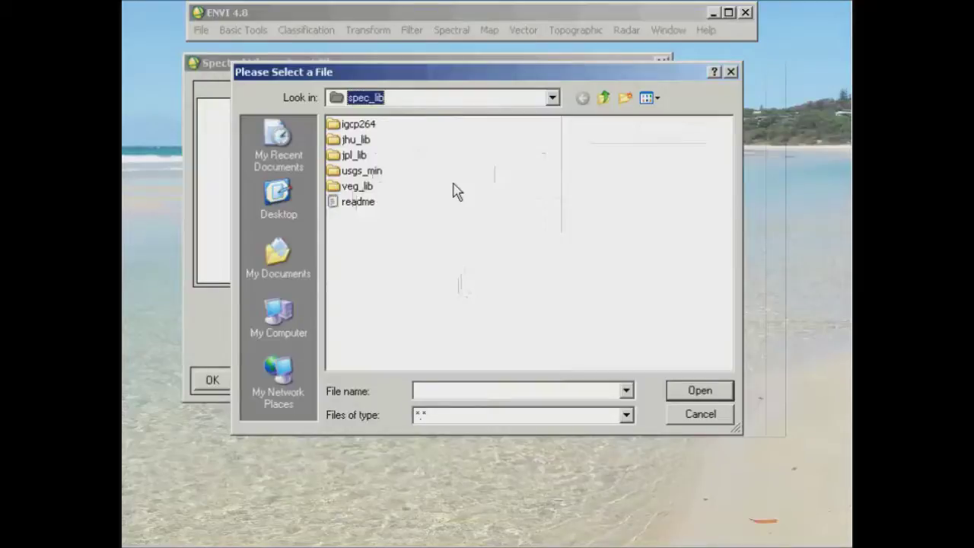
mouse_move(353, 192)
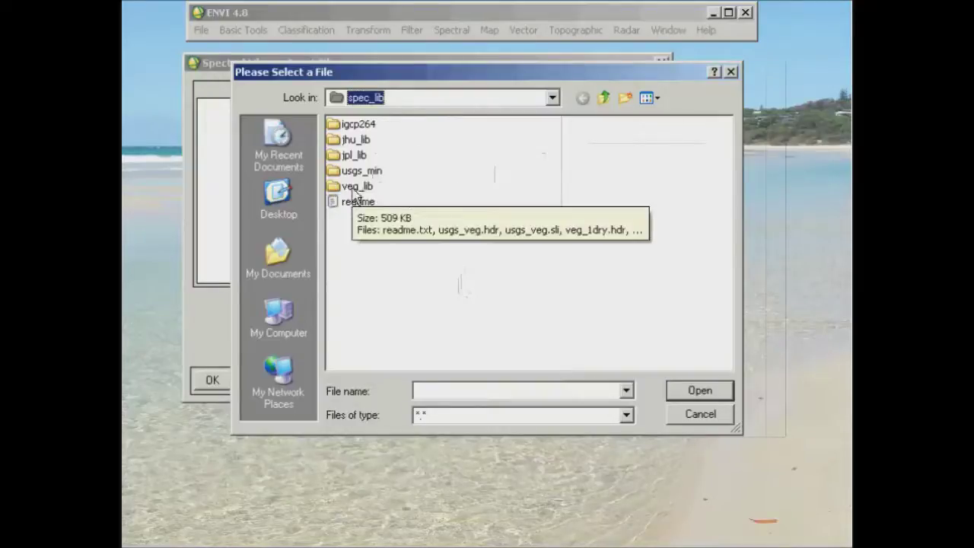
double_click(354, 188)
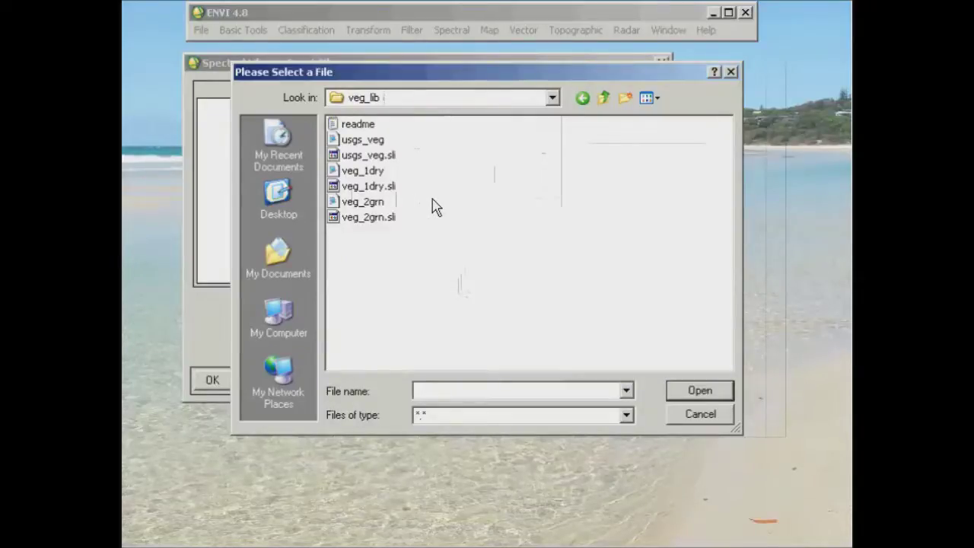
click(374, 155)
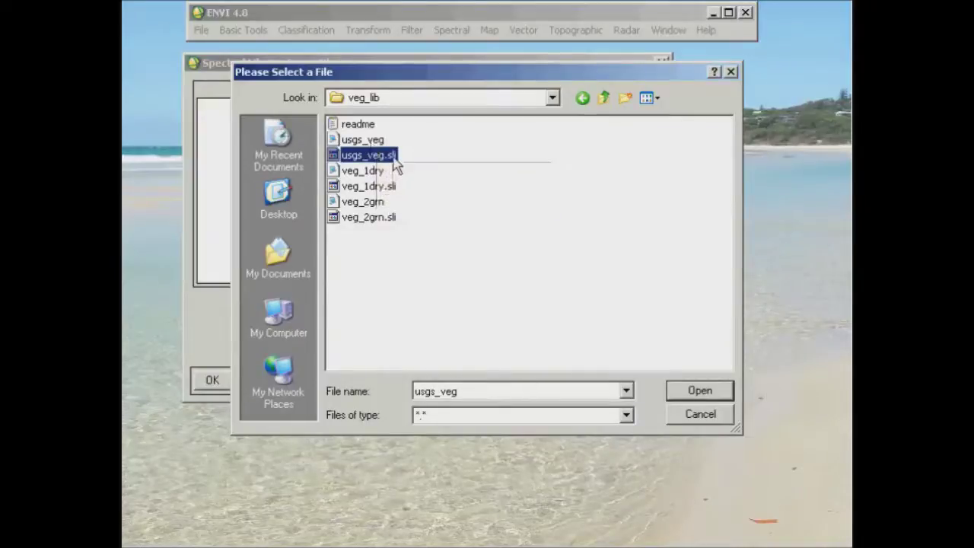
Load usgs_veg.sli into the Spectral Library Viewer and plot the Aspen_Leaf-A DW92-2 spectrum
click(697, 392)
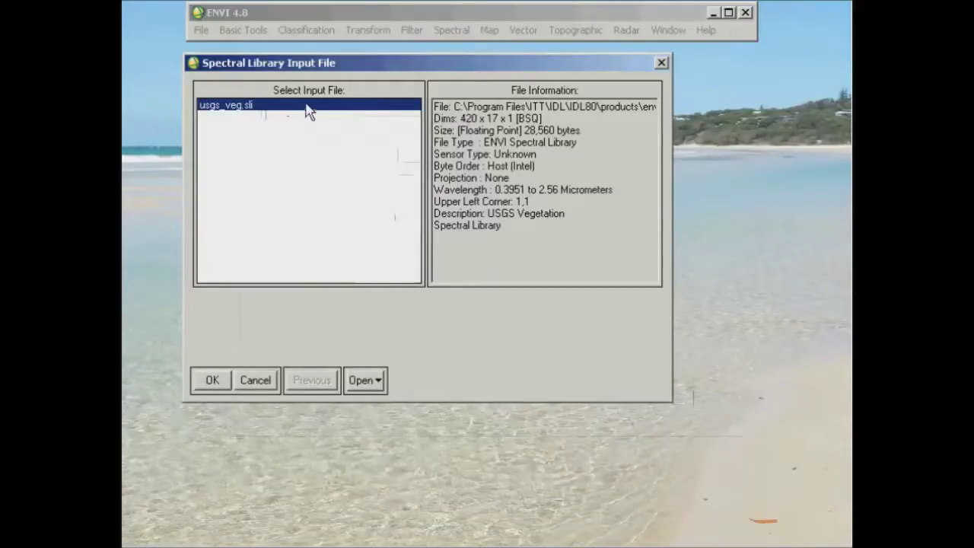
click(215, 381)
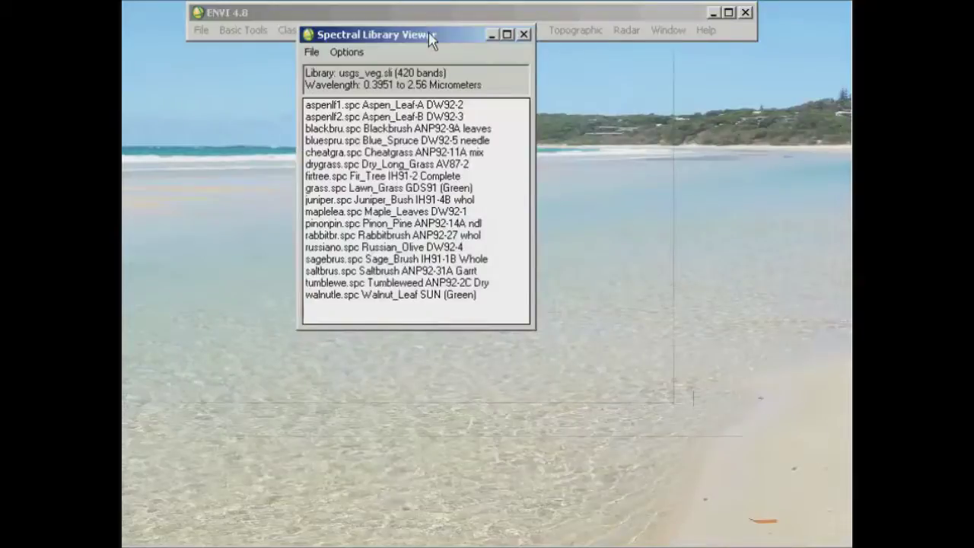
drag(431, 33, 262, 61)
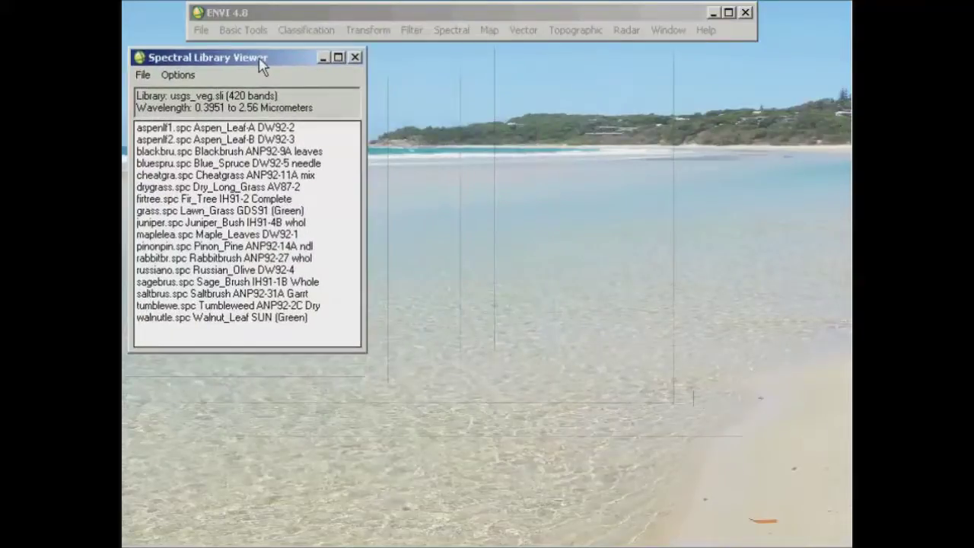
click(228, 129)
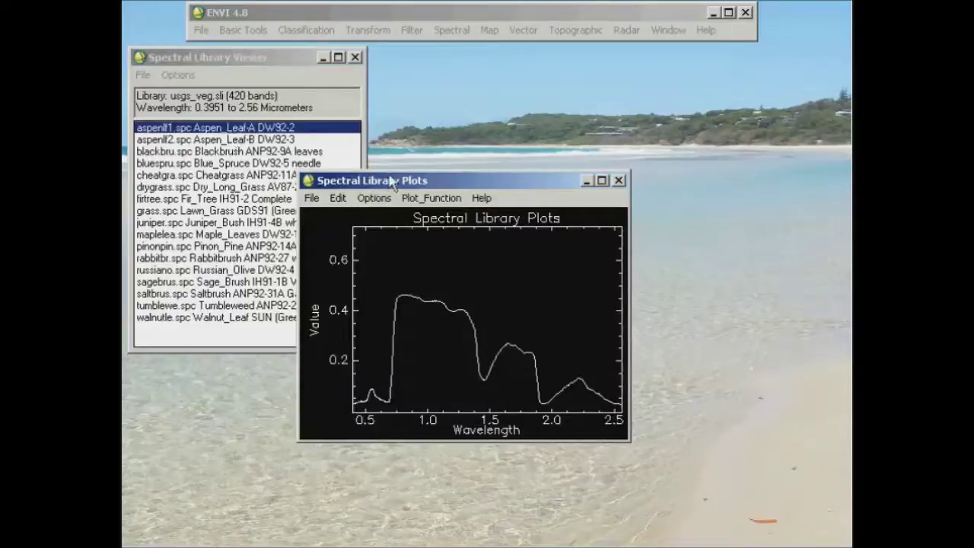
Move the Spectral Library Plots window showing the Aspen_Leaf-A curve to the right
drag(391, 181, 510, 172)
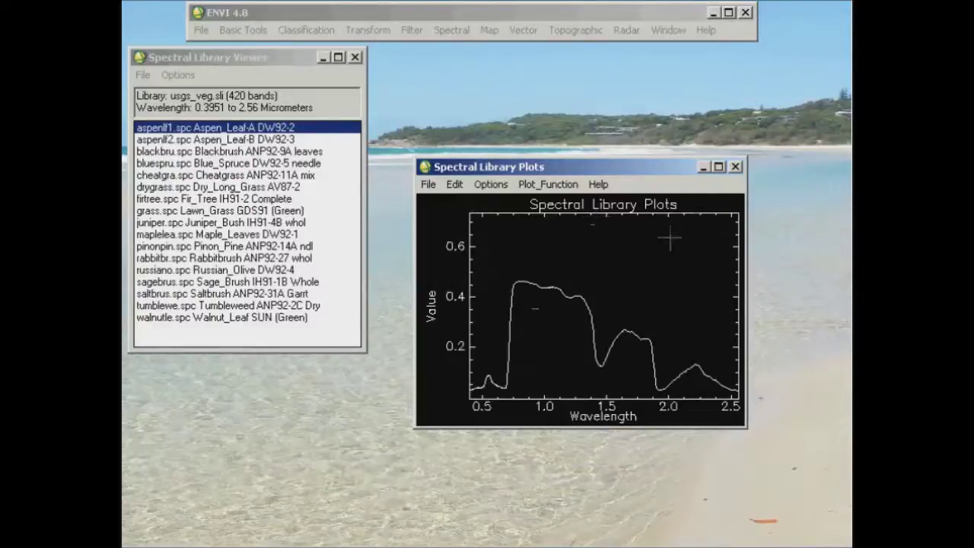
Turn on the plot key and overlay the Dry_Long_Grass AV87-2 spectrum
right_click(708, 206)
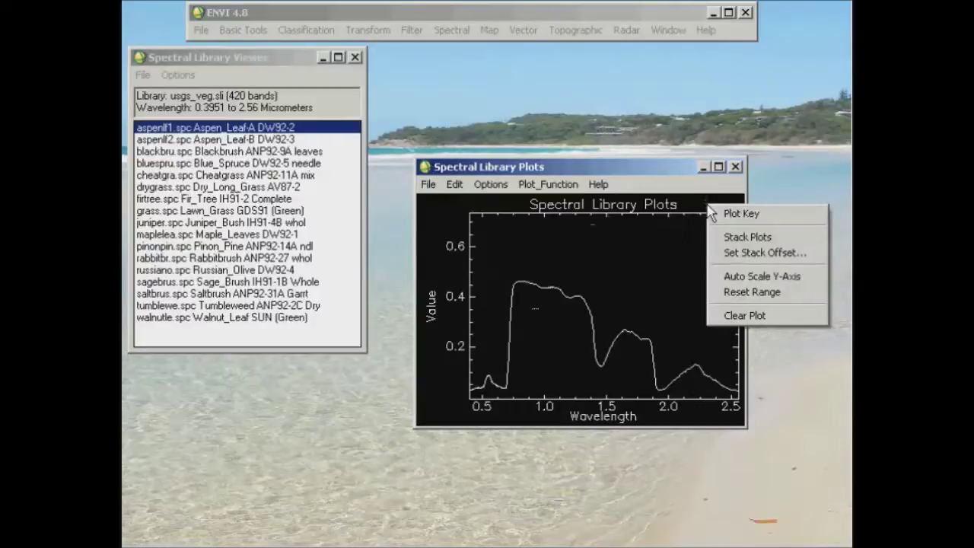
click(725, 214)
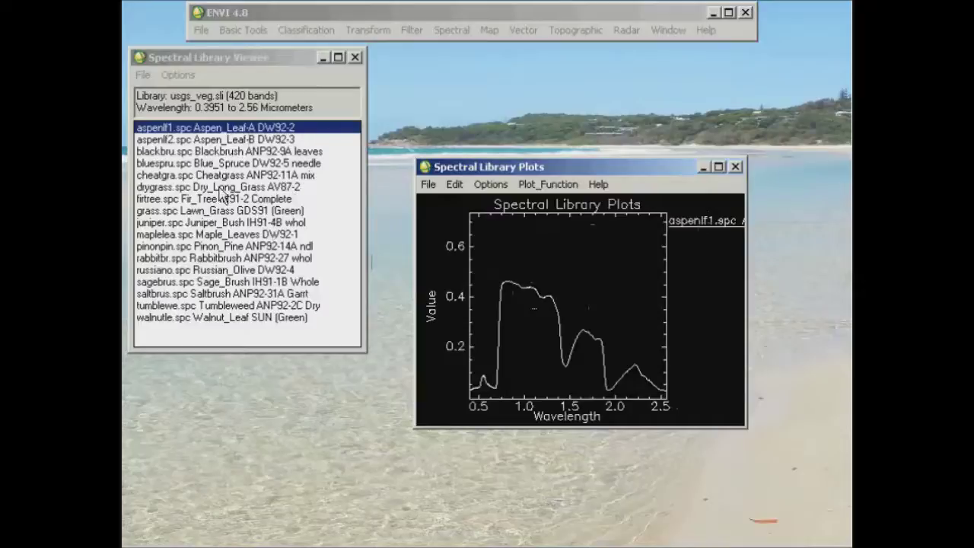
click(161, 187)
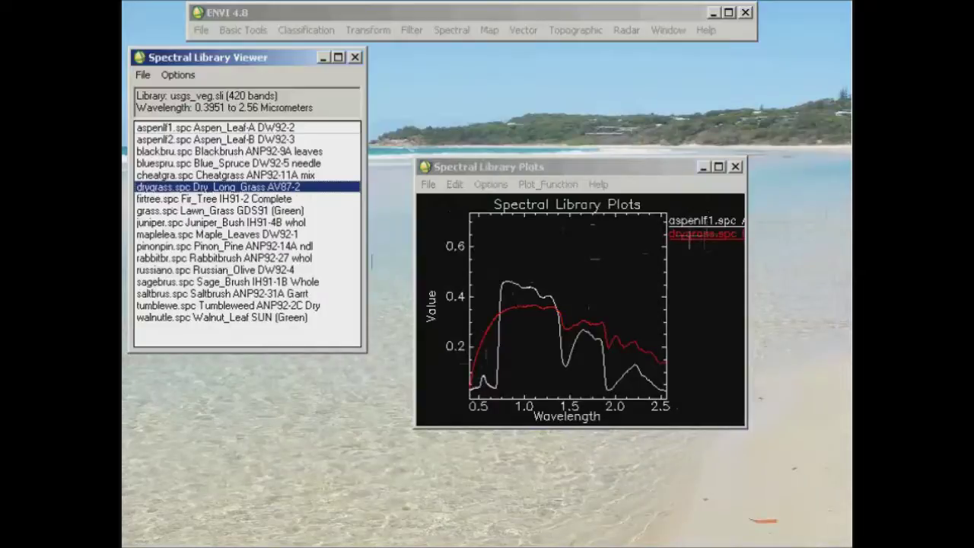
Remove the dry grass curve from the plot, then add Dry_Long_Grass back
right_click(689, 236)
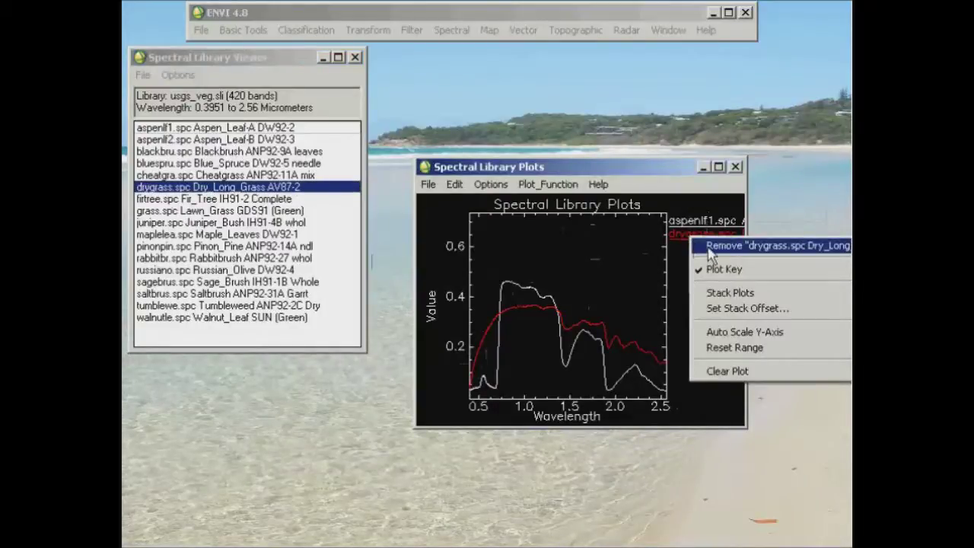
click(709, 248)
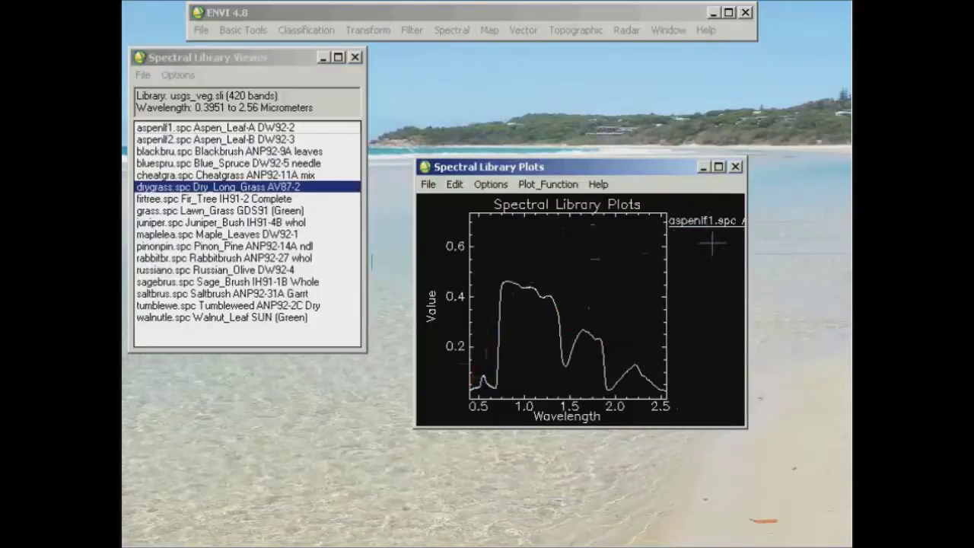
click(254, 192)
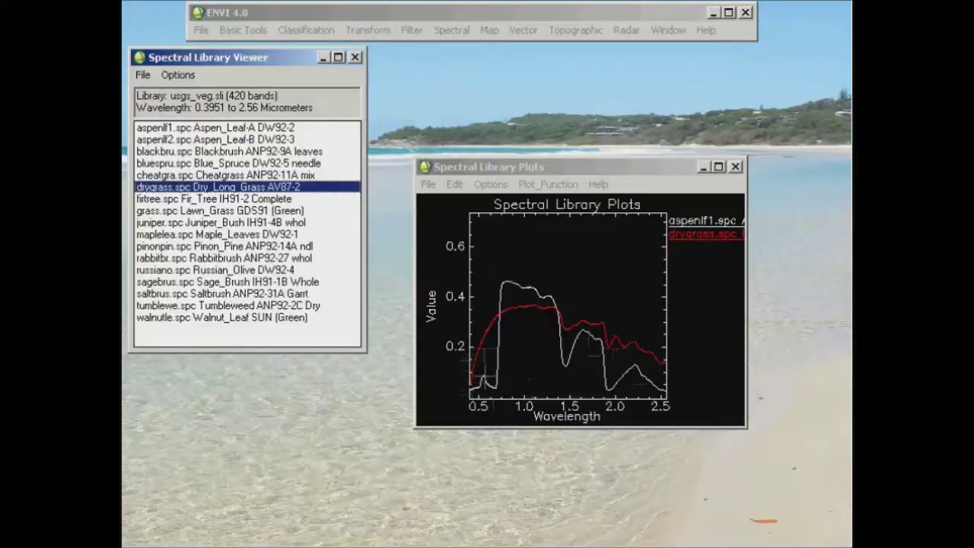
Bring up the options menu for the dry grass curve's legend entry
right_click(694, 235)
Remove the dry grass curve and probe Aspen values, ending at band 12 (0.4188 µm, 0.03114)
click(705, 241)
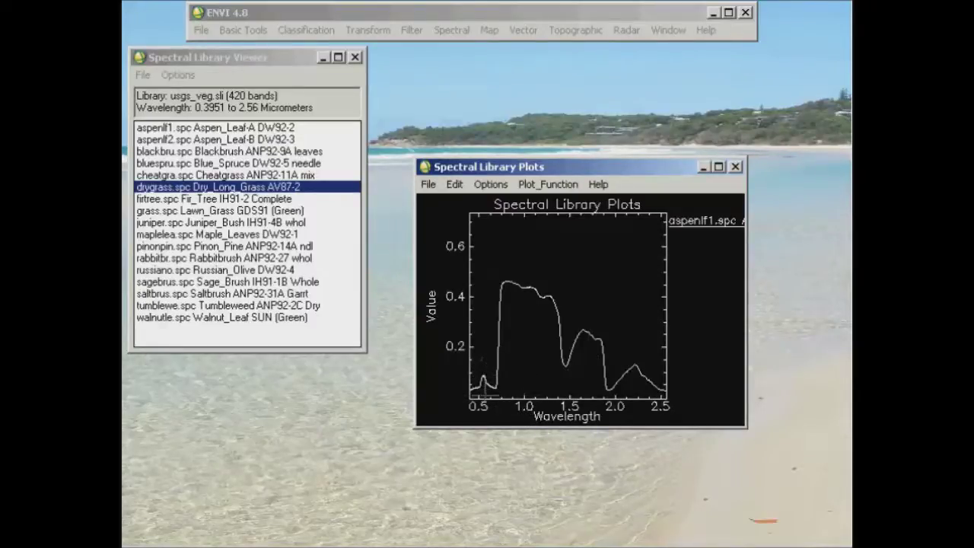
click(484, 377)
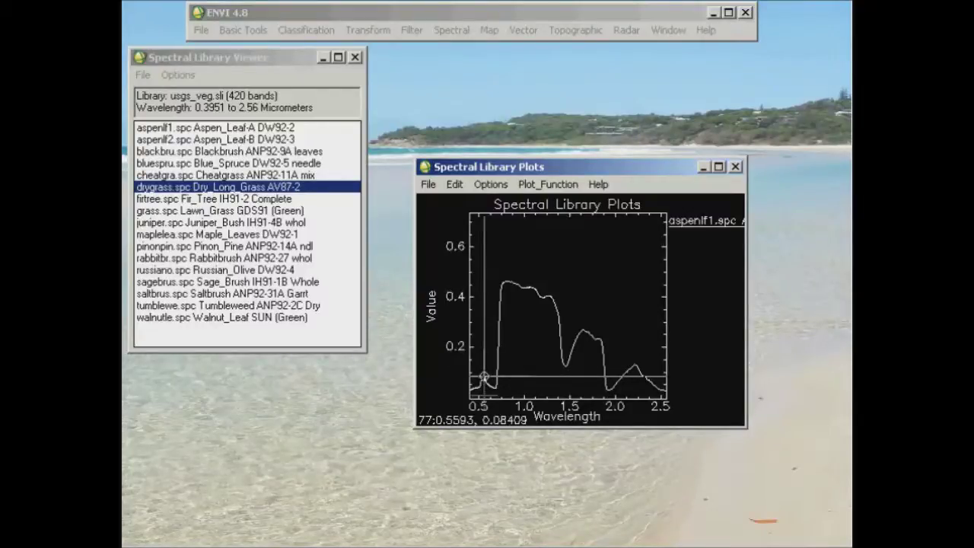
drag(484, 376, 482, 382)
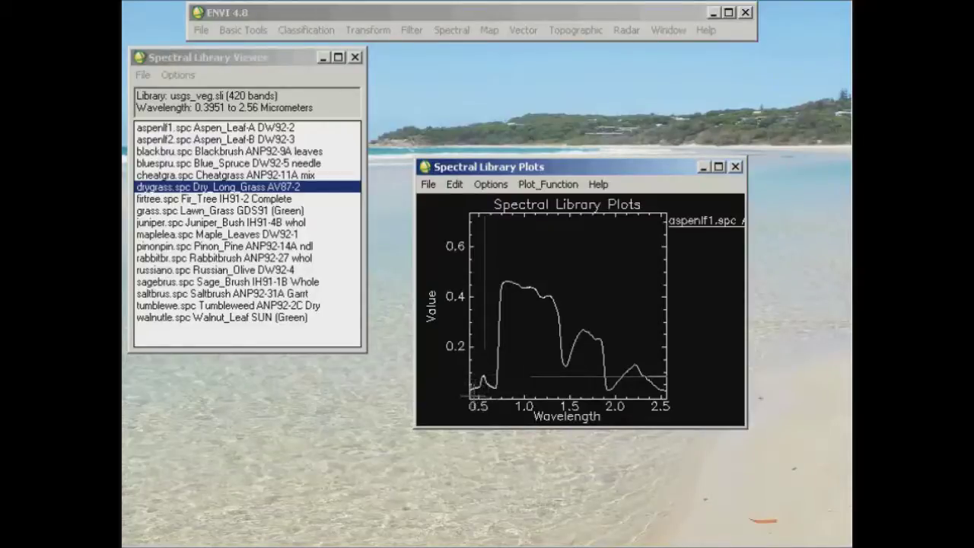
mouse_move(472, 393)
mouse_down()
mouse_move(495, 387)
mouse_move(472, 392)
mouse_up()
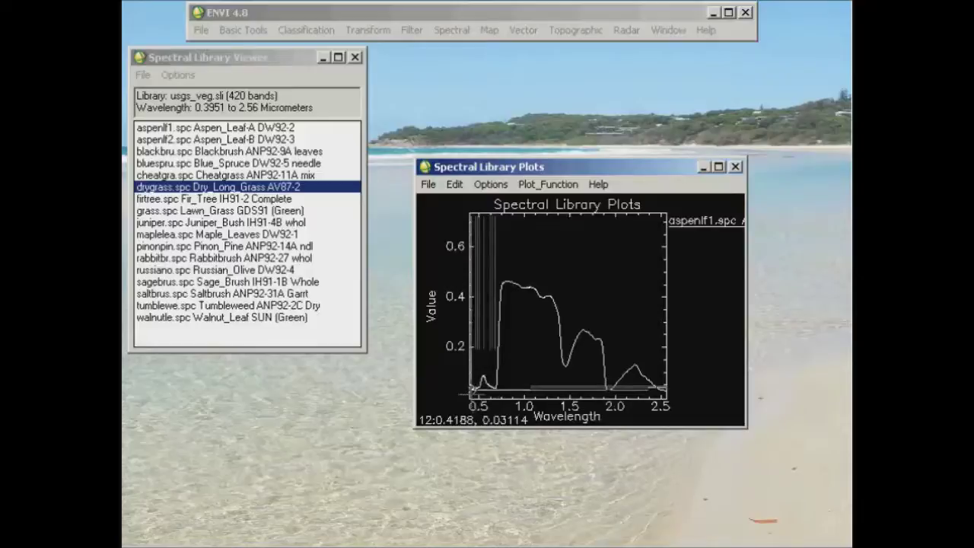
Trace the Aspen curve from 0.68 µm through the 0.74 µm red edge to the 1.45 µm dip
drag(472, 391, 473, 391)
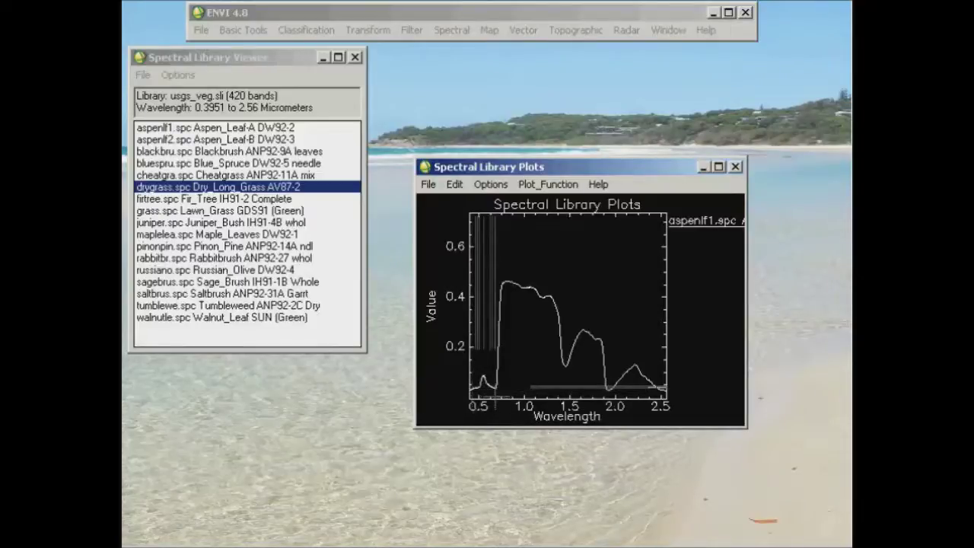
drag(495, 389, 496, 390)
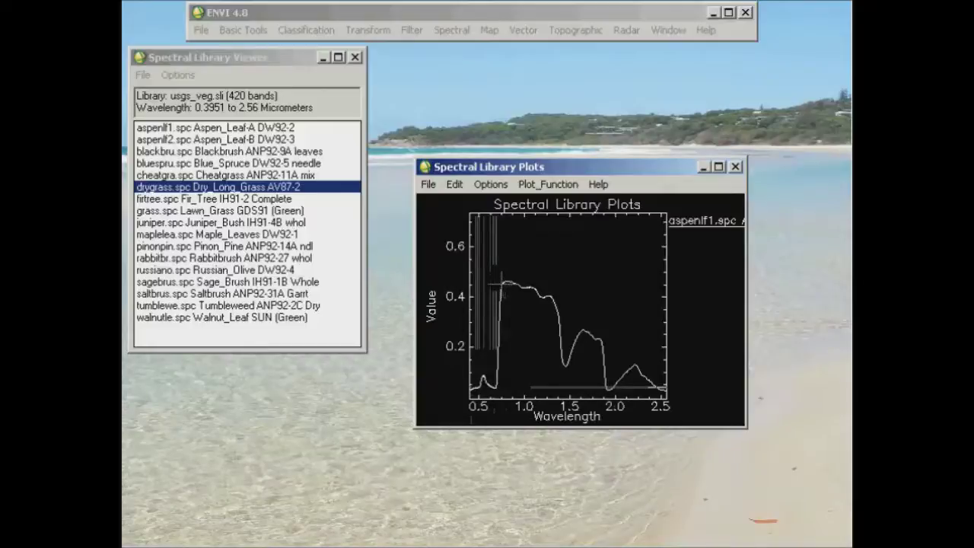
click(500, 295)
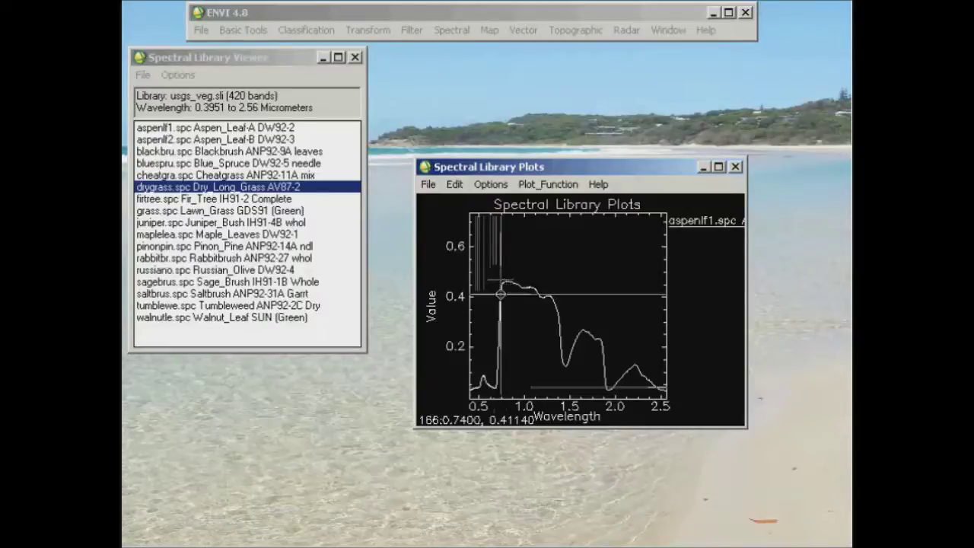
mouse_move(500, 294)
mouse_down()
mouse_move(524, 287)
mouse_move(553, 301)
mouse_up()
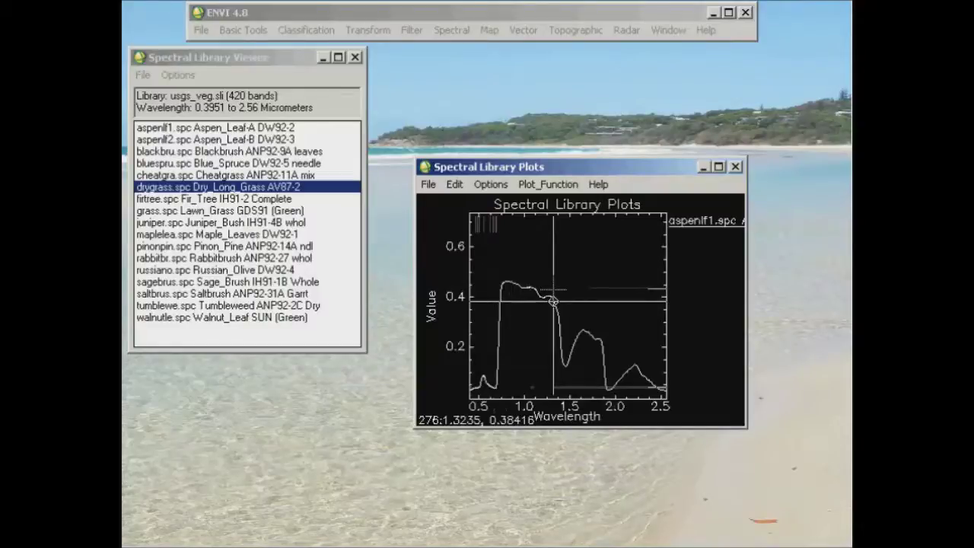
drag(553, 301, 553, 302)
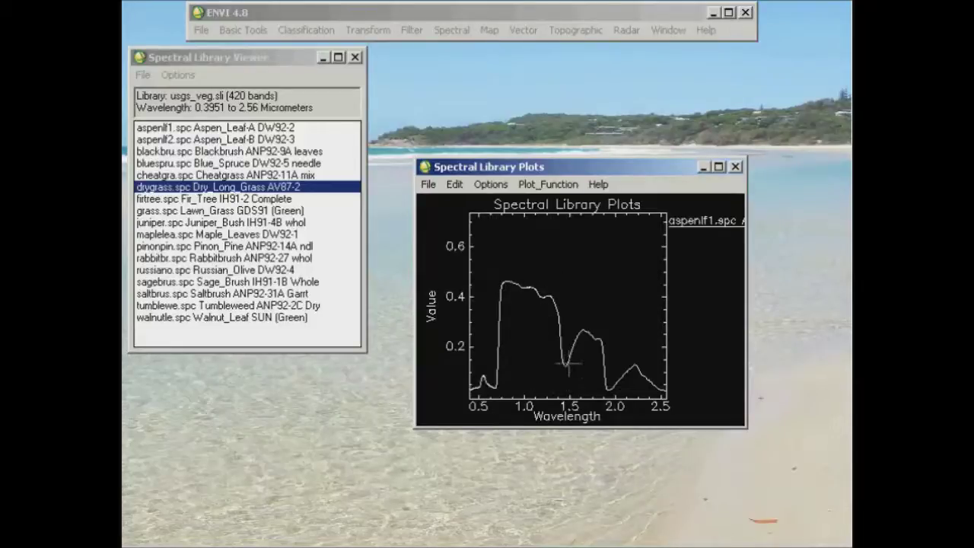
drag(564, 363, 565, 366)
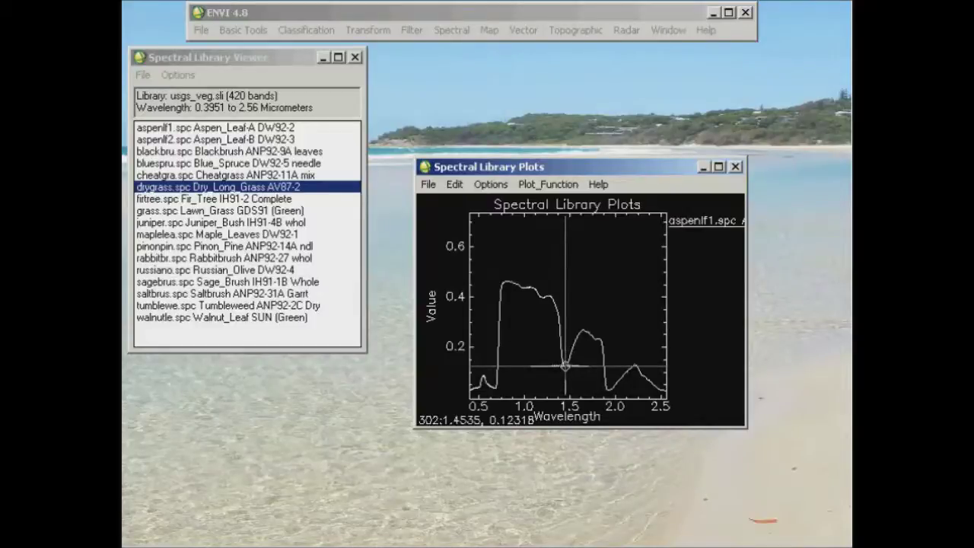
Read Aspen's low near 1.935 µm (about 0.029), then clear the crosshair readout
click(609, 390)
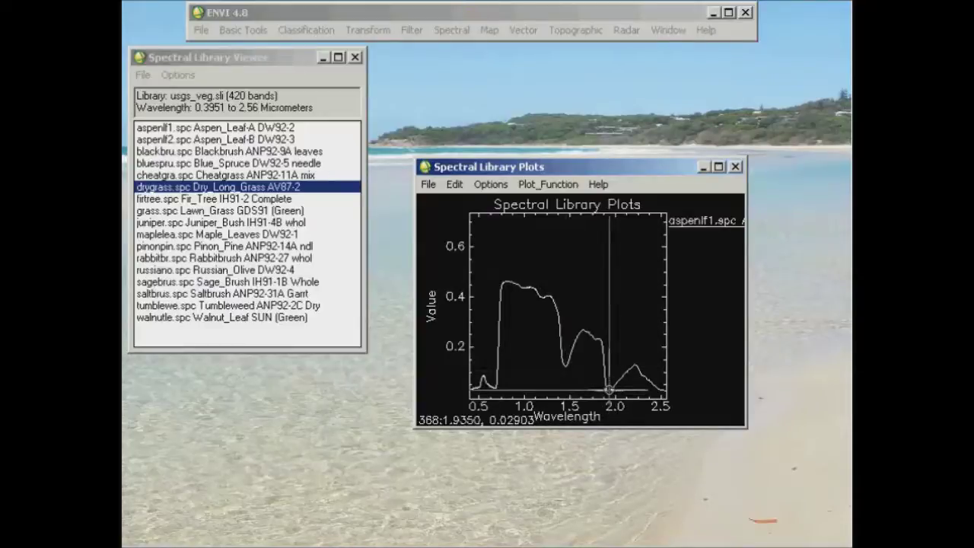
click(611, 389)
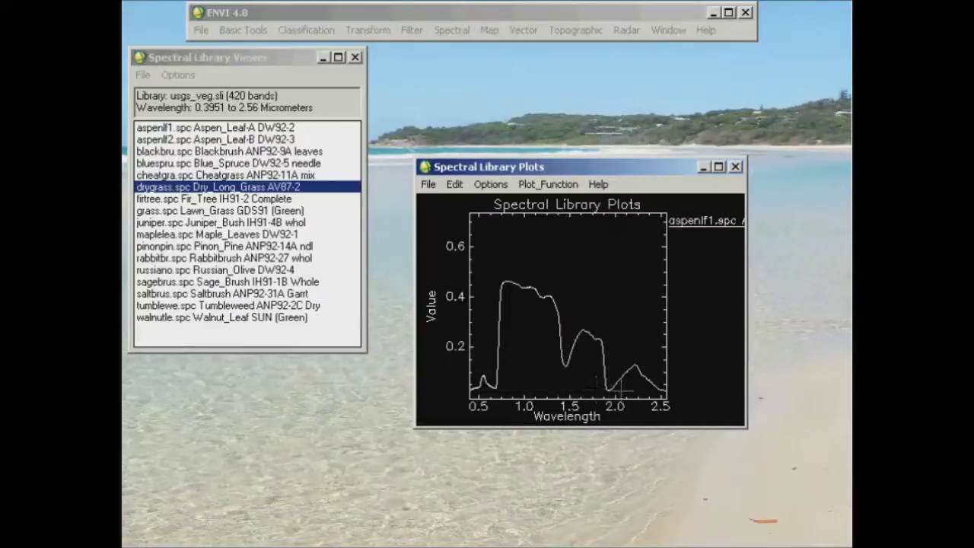